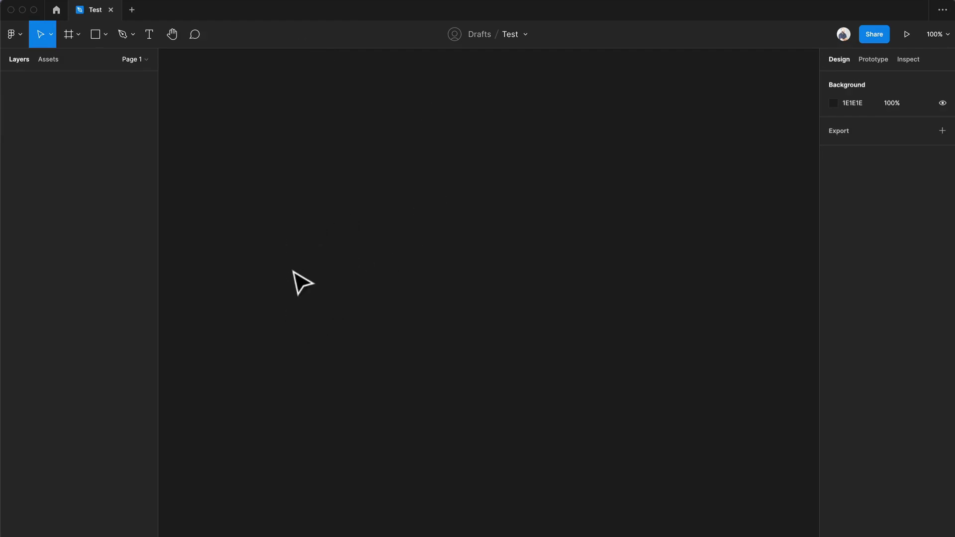
Draw a frame about 283 × 93 on the empty canvas
key("f")
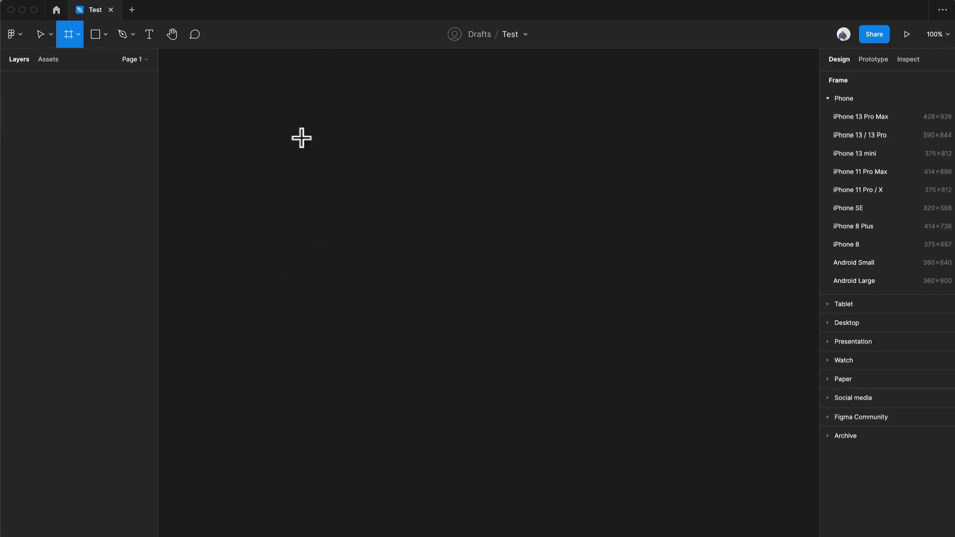
left_click_drag(278, 171, 440, 224)
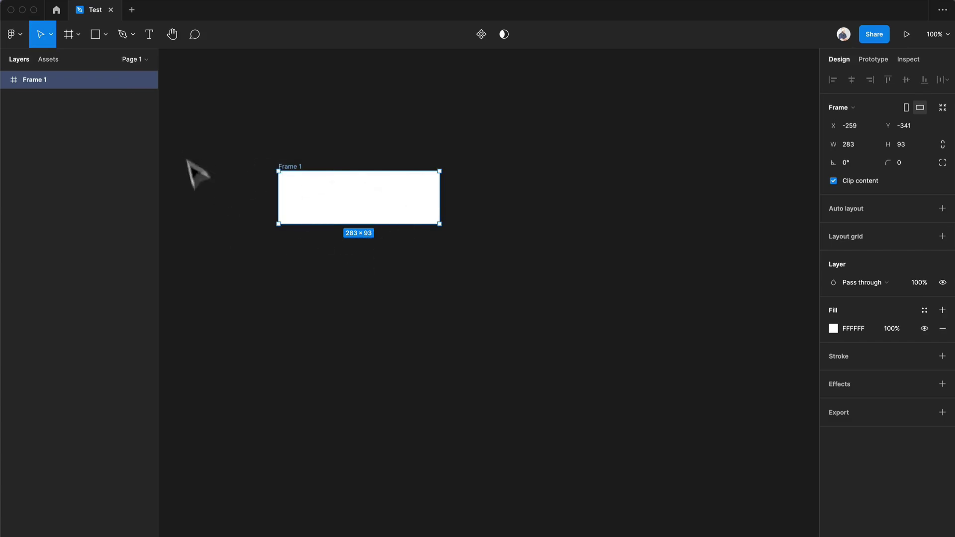
left_click(207, 195)
Add a text layer reading "Button Label" inside the frame
key("t")
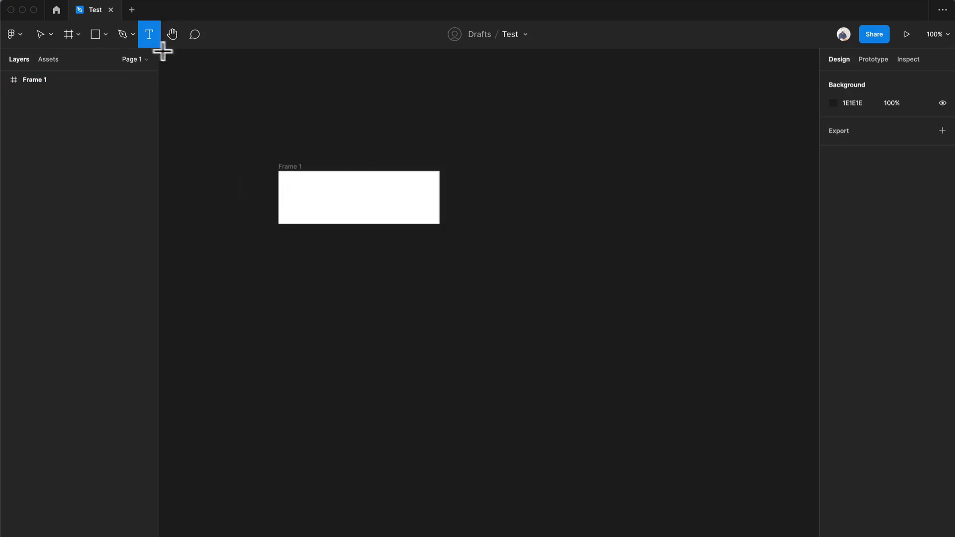
left_click(330, 197)
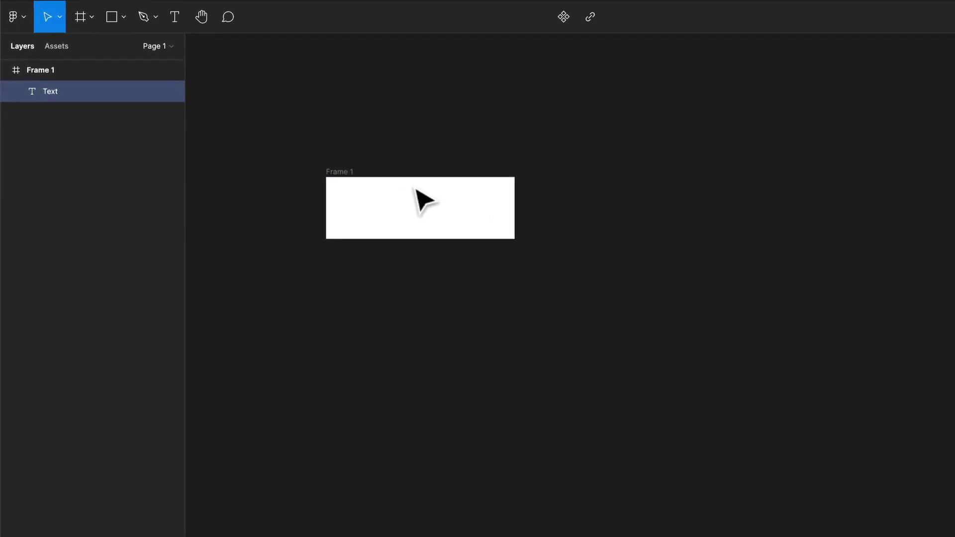
type("Button Label")
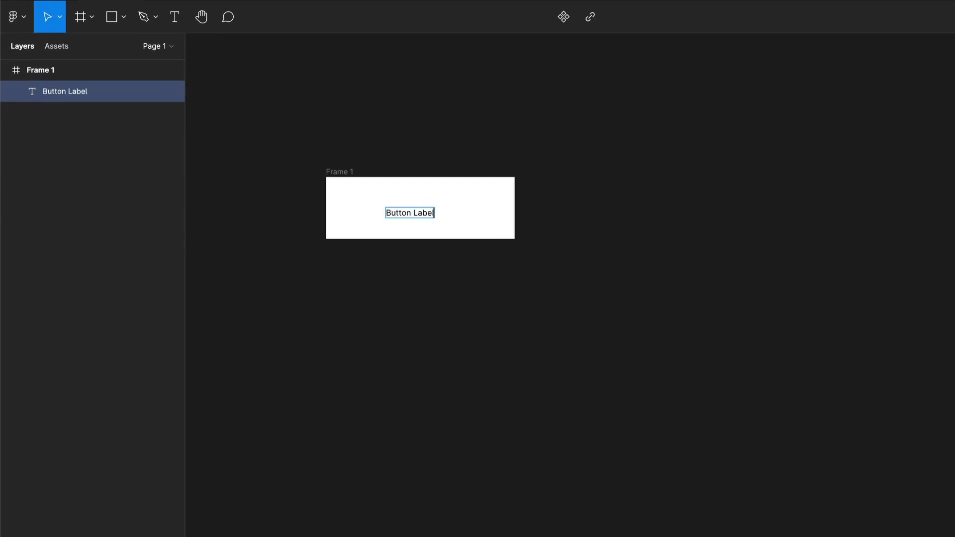
key("Escape")
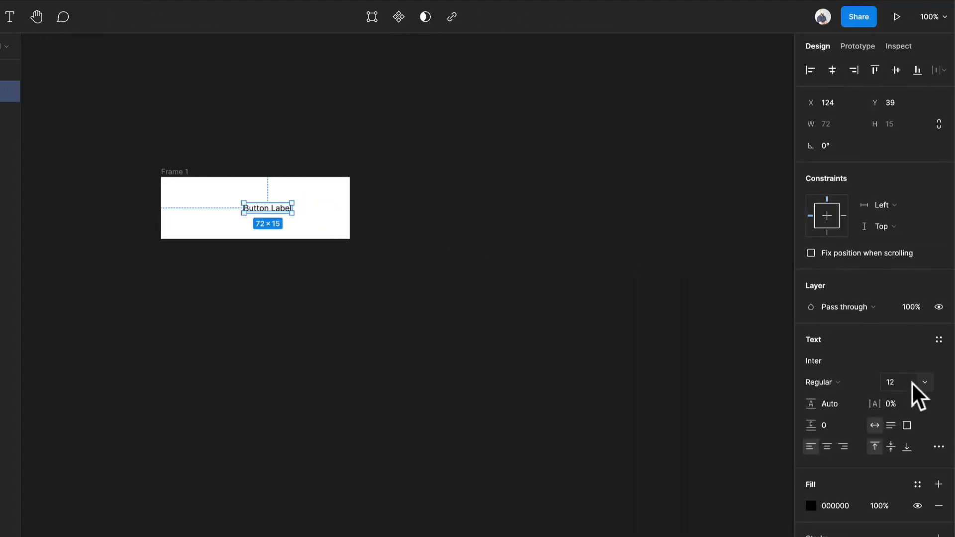
Set the label's font size to 16 and move the text to the centre of the frame
left_click(930, 382)
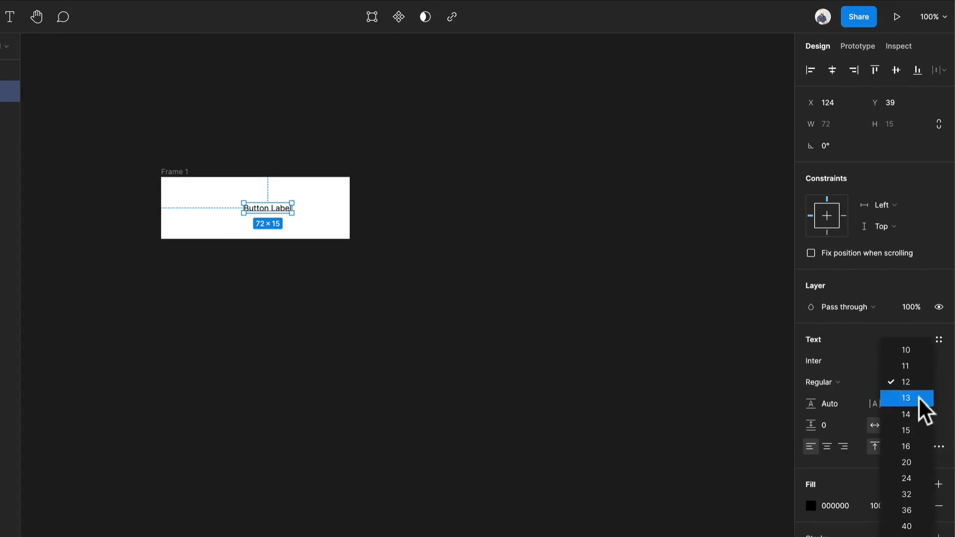
left_click(912, 445)
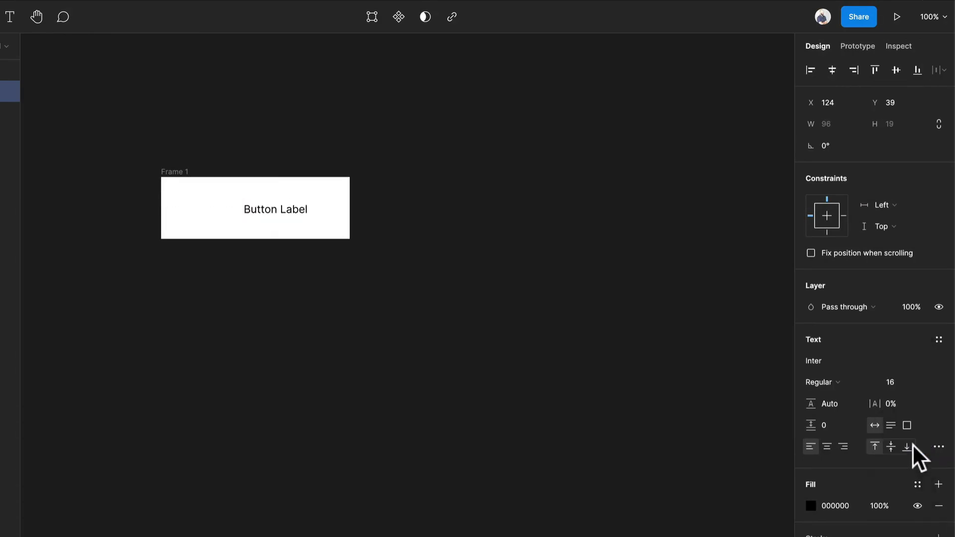
left_click_drag(296, 210, 276, 215)
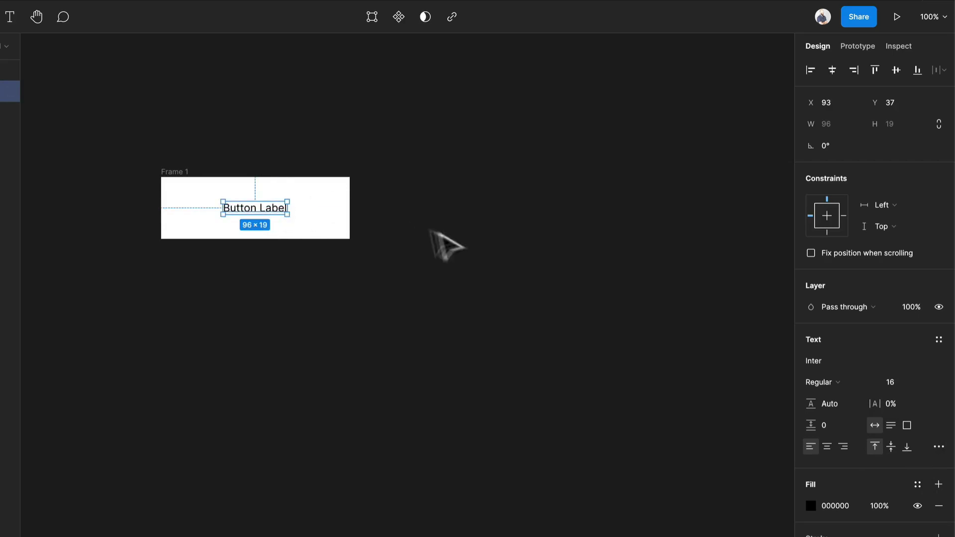
Set the label's font weight to Medium and its horizontal text alignment to centre
left_click(823, 385)
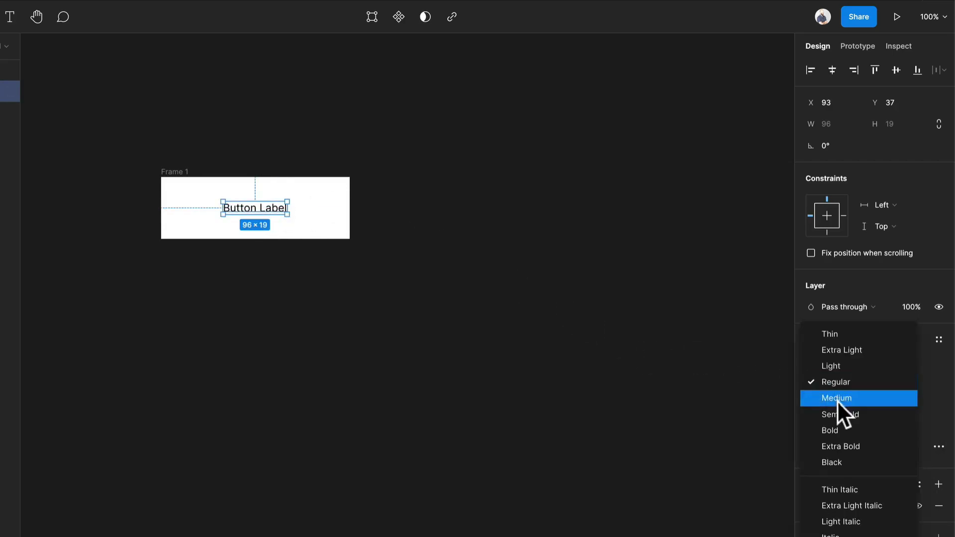
left_click(840, 398)
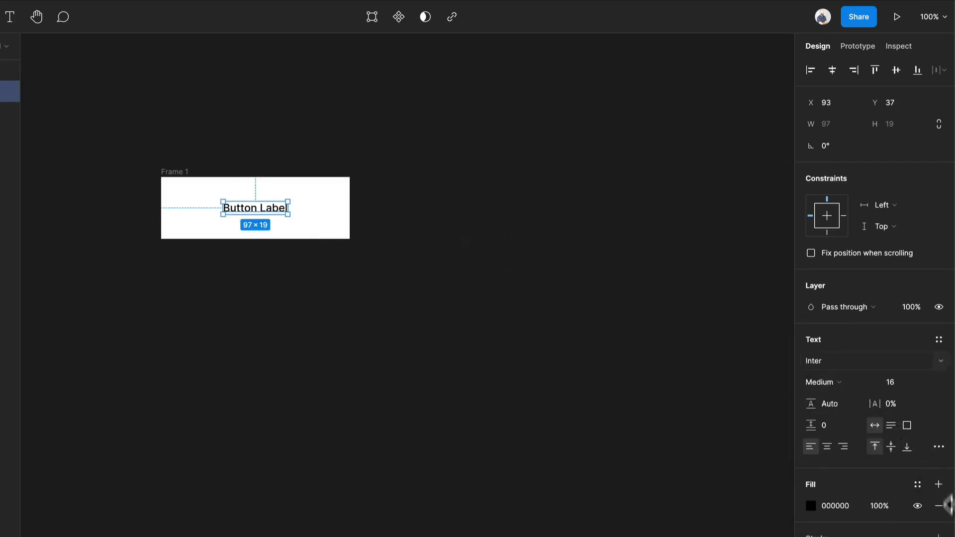
left_click(827, 446)
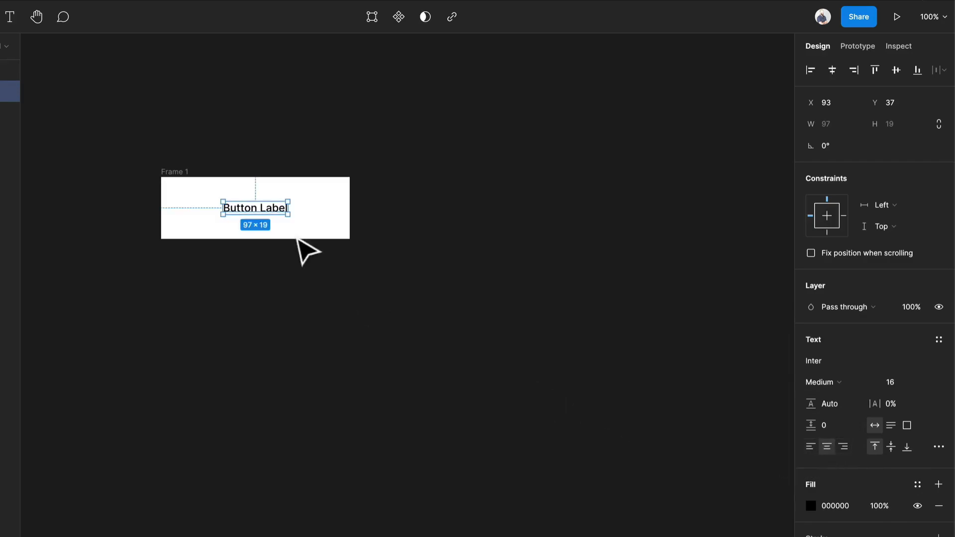
Rename the frame around the label as "Button"
left_click(173, 171)
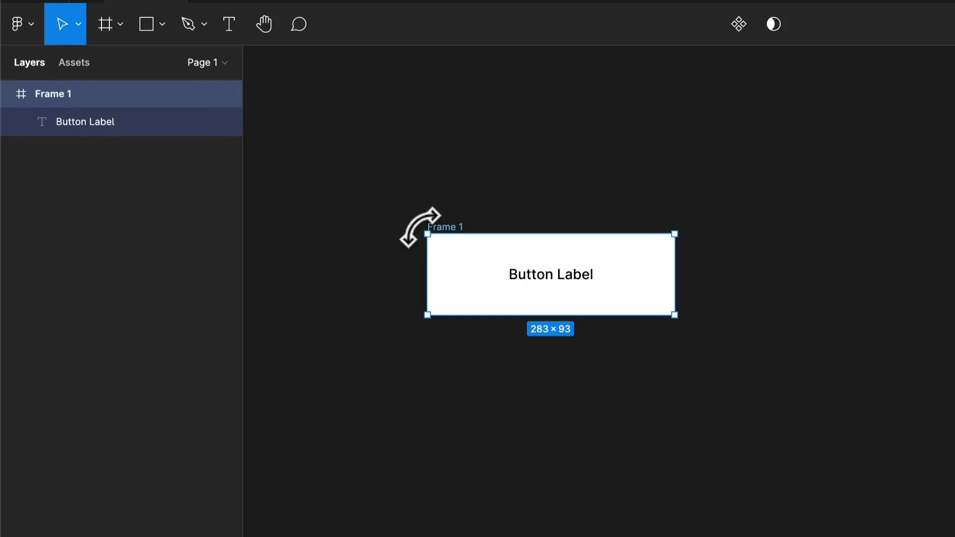
key("ctrl+r")
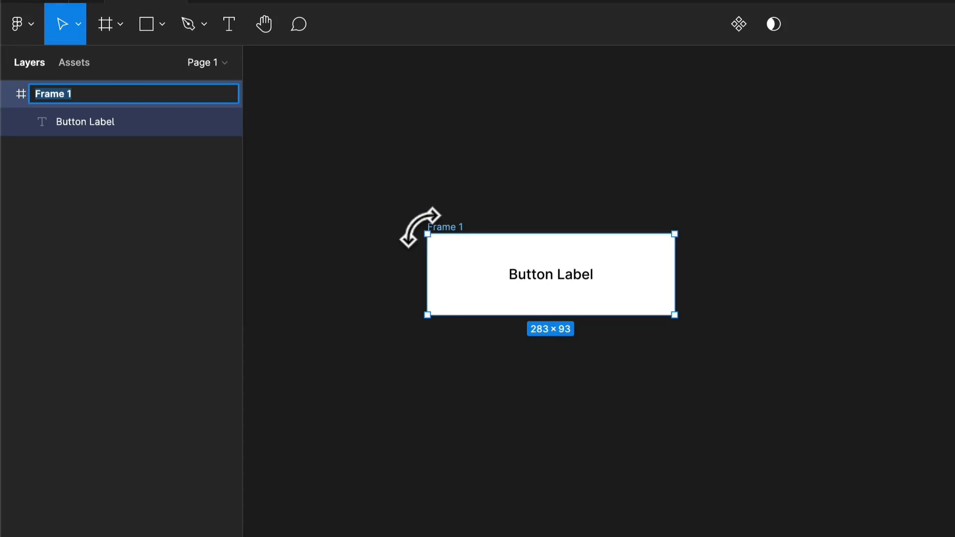
type("Button")
key("Return")
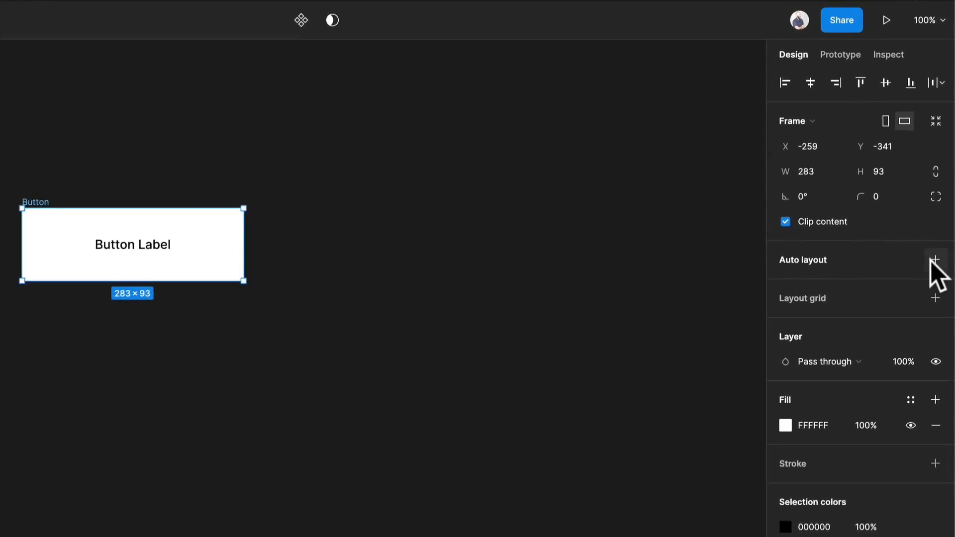
Apply auto layout to the Button frame and set the spacing between items to 0
left_click(935, 260)
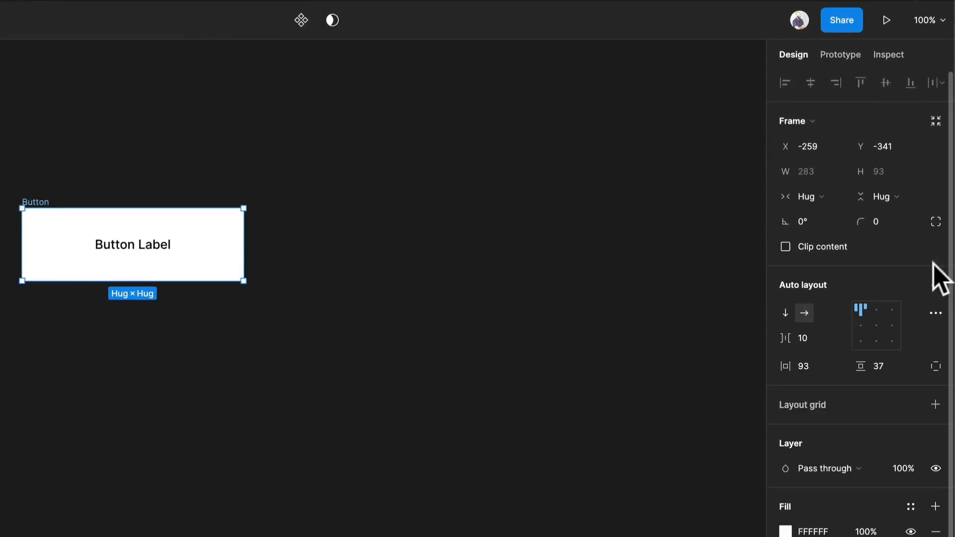
left_click(811, 333)
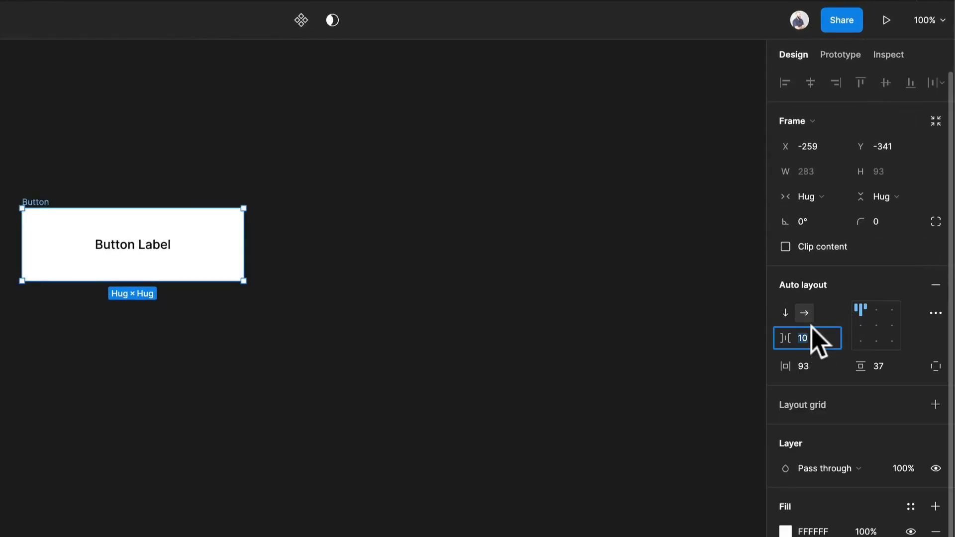
type("0")
key("Return")
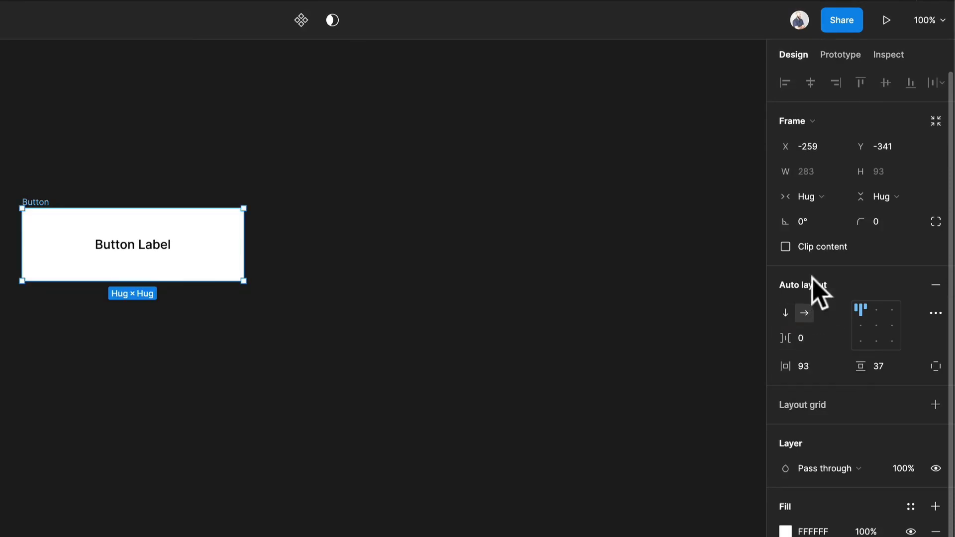
Set the Button frame's horizontal padding to 24 and its vertical padding to 0
left_click(818, 365)
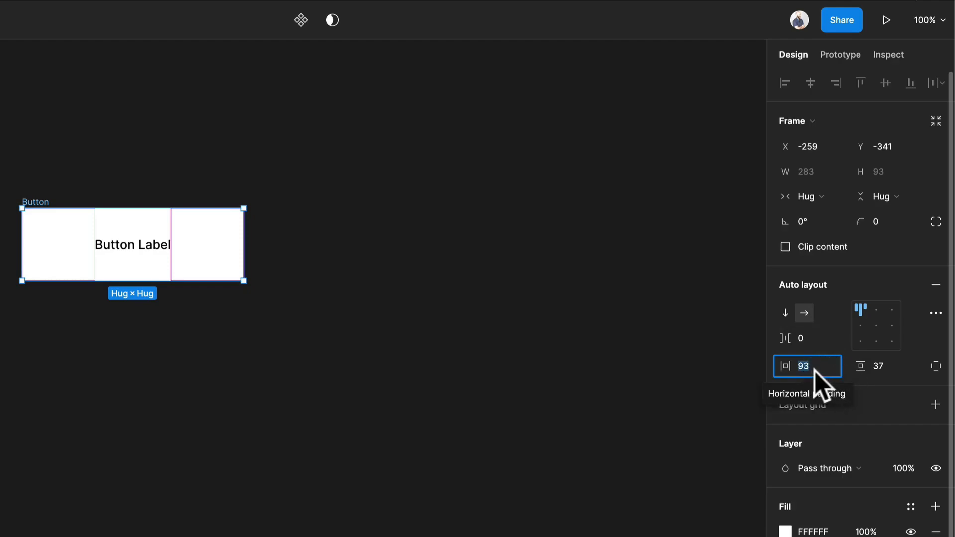
type("1")
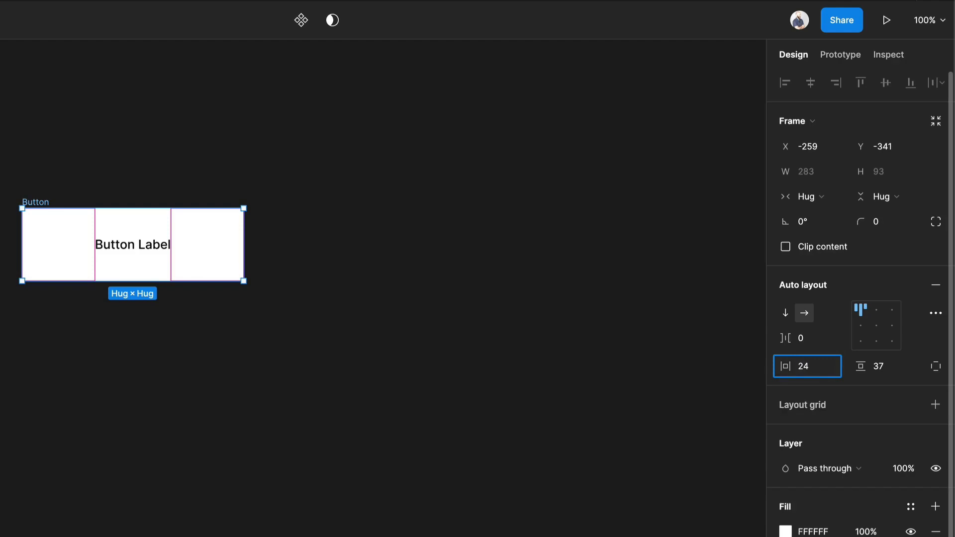
key("Return")
left_click(903, 374)
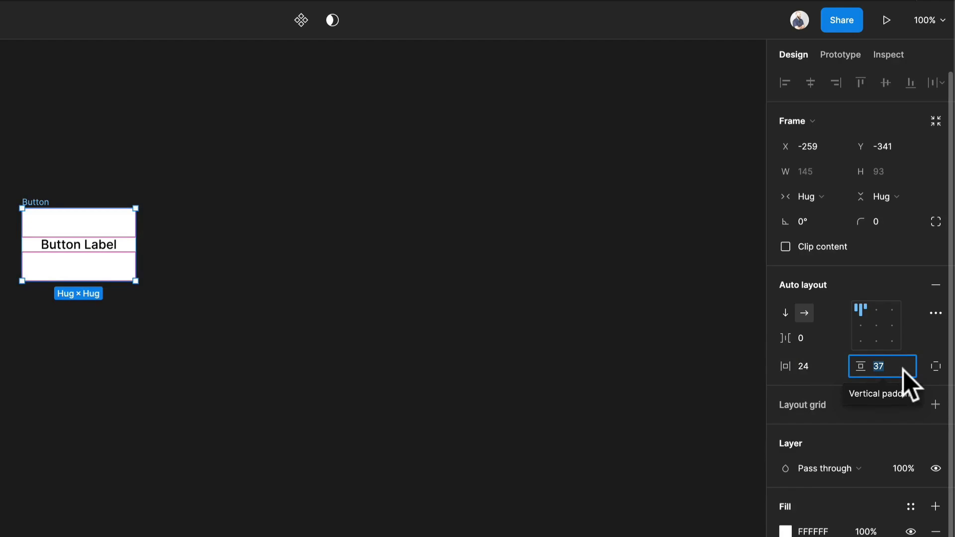
type("0")
key("Return")
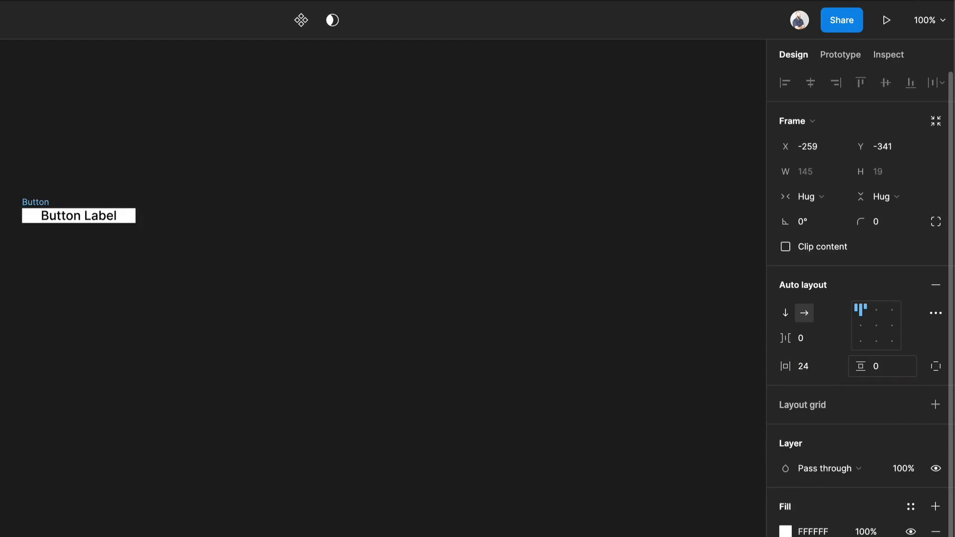
Give the Button frame a fixed height of 40 and align its auto layout content to the centre
left_click(904, 204)
left_click(899, 180)
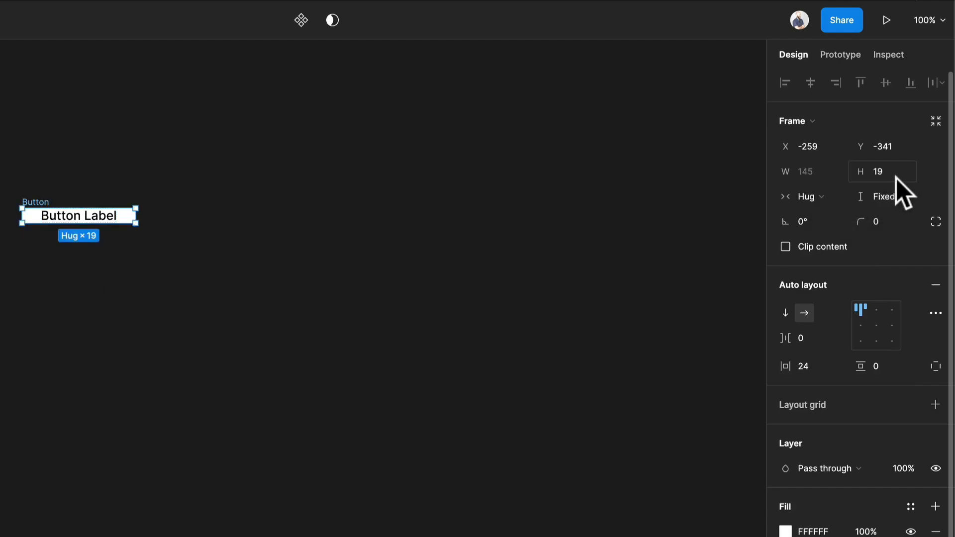
left_click(893, 171)
type("40")
key("Return")
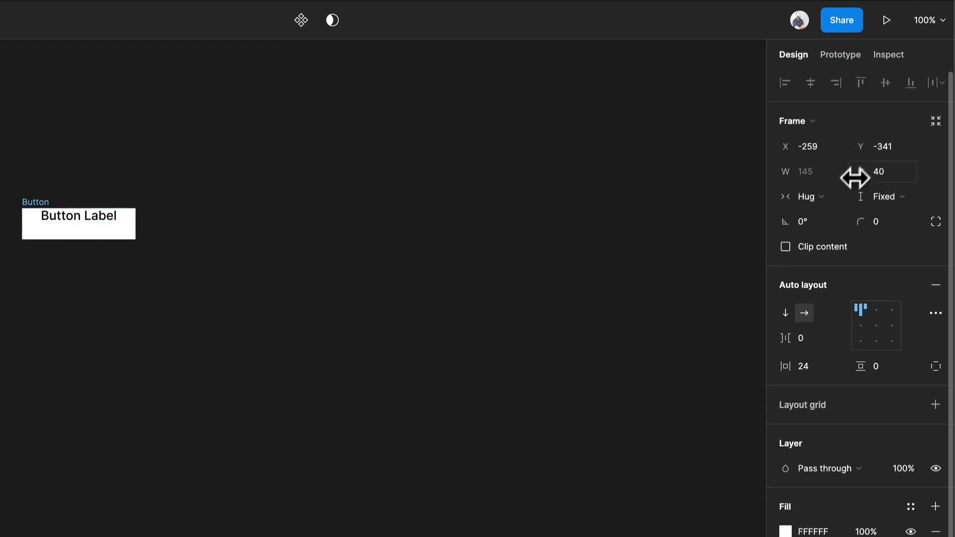
left_click(874, 325)
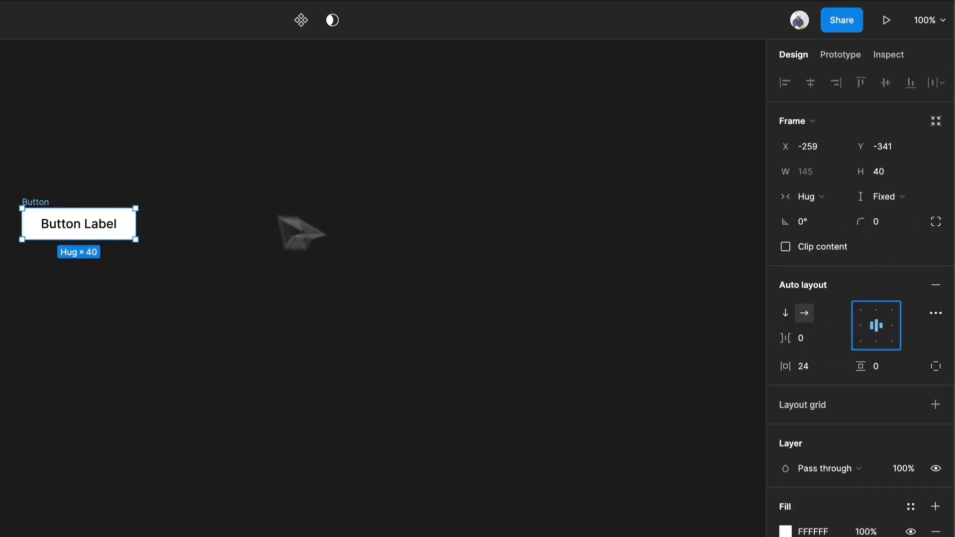
Set the Button frame's corner radius to 4
scroll(68, 207, "up", 6)
scroll(68, 206, "down", 2)
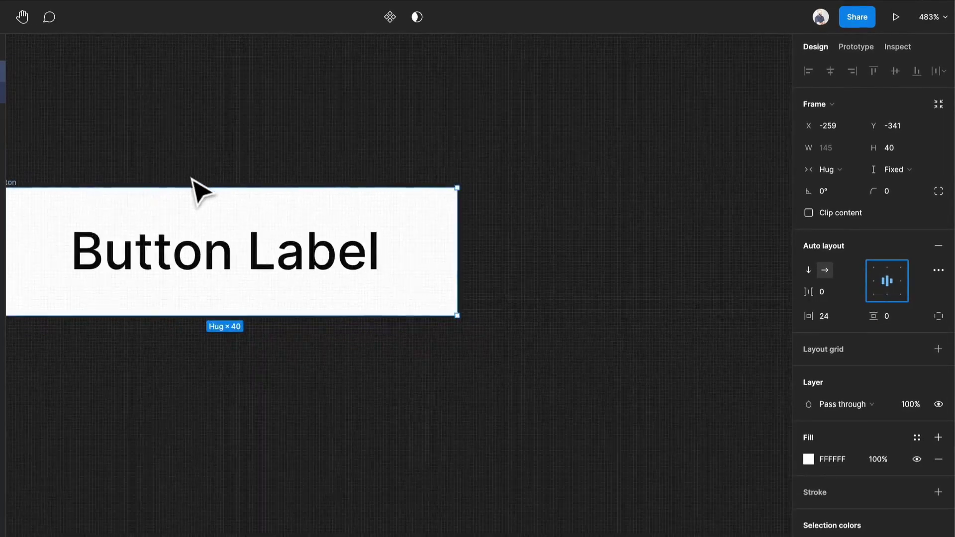
left_click(896, 190)
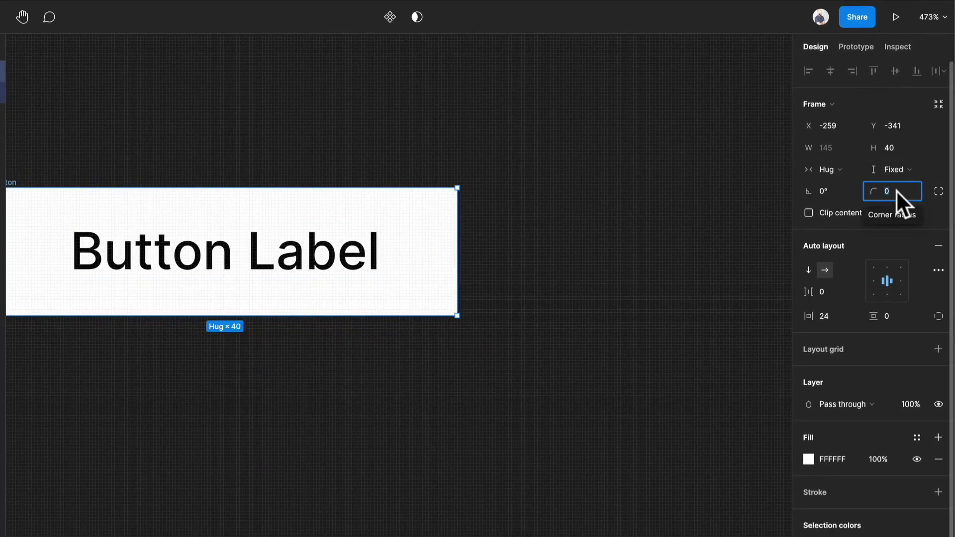
type("4")
key("Return")
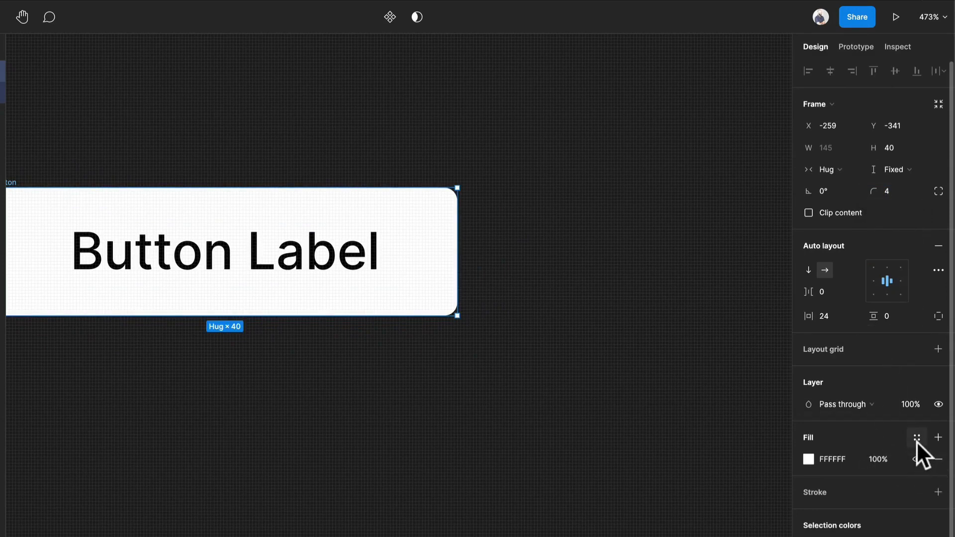
Change the Button frame's solid fill to the blue 0E4AE3
left_click(939, 459)
left_click(938, 438)
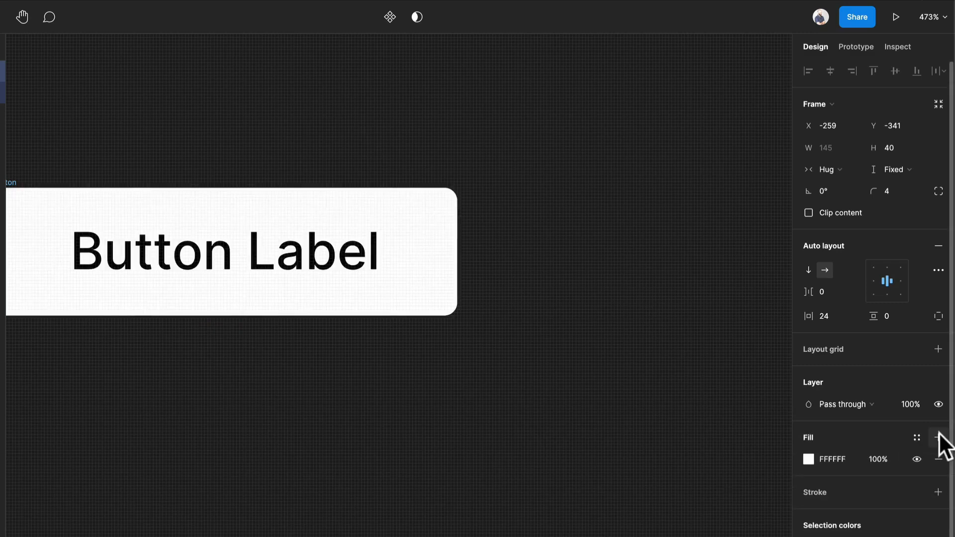
left_click(807, 428)
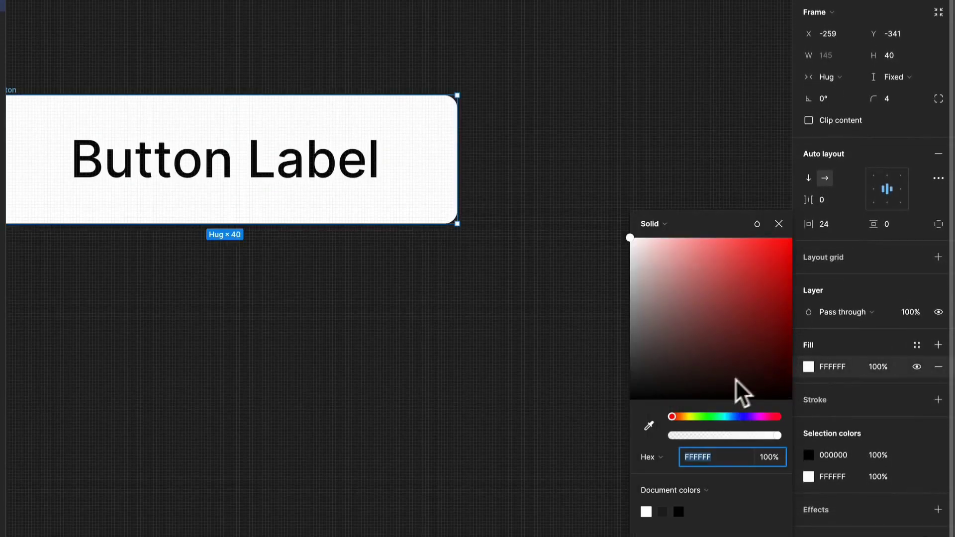
left_click(737, 416)
left_click_drag(748, 330, 781, 255)
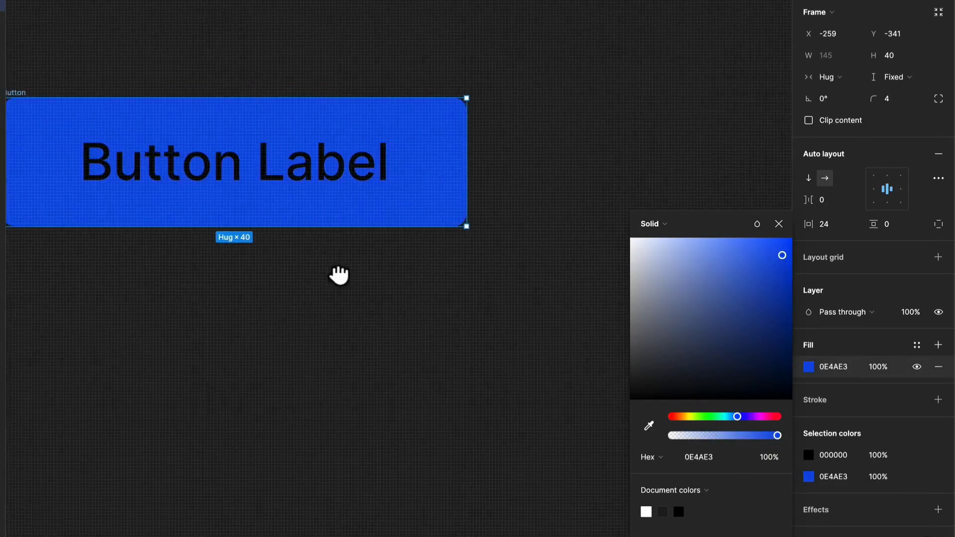
Change the label's black selection colour to white, FFFFFF
left_click_drag(335, 273, 468, 270)
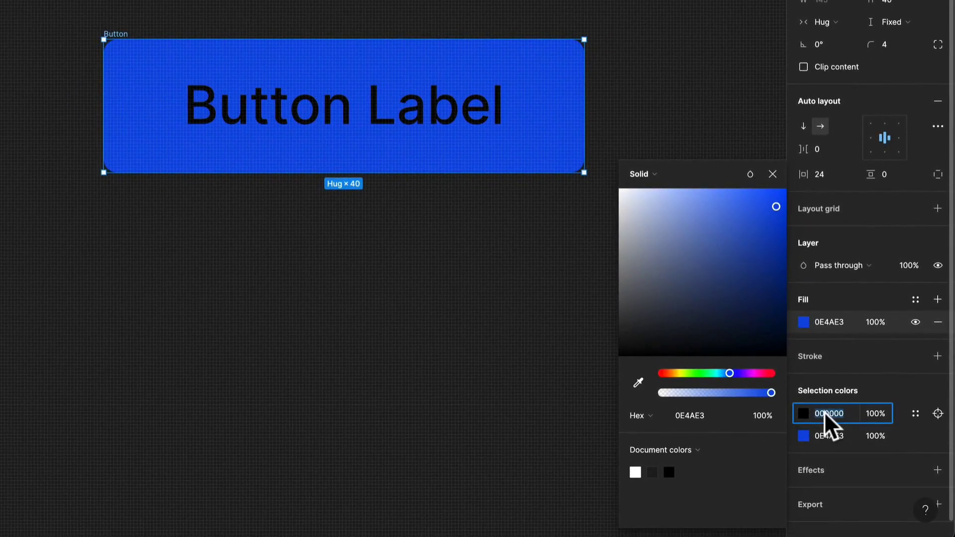
type("fff")
key("Return")
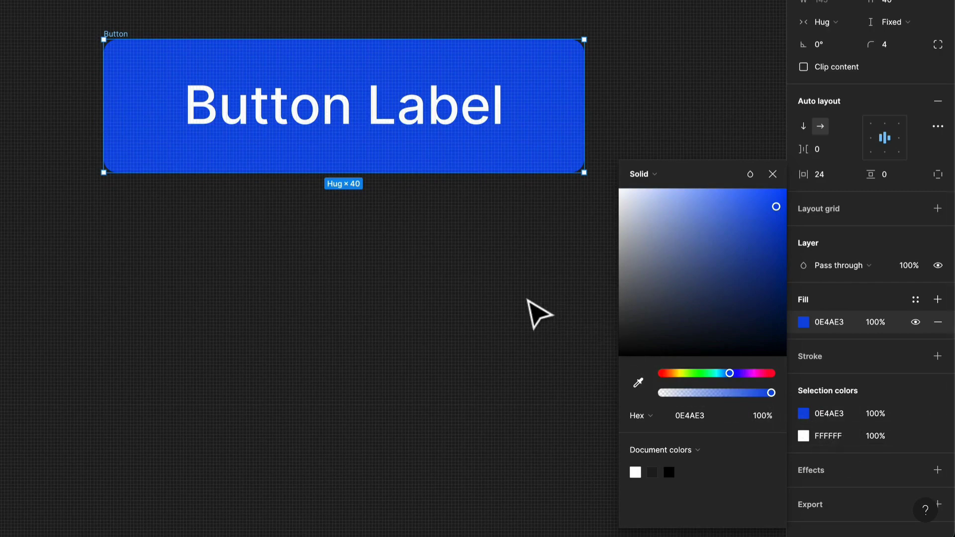
left_click(538, 316)
Check the horizontal resizing options of the label text inside the Button frame
scroll(435, 242, "down", 2)
double_click(429, 149)
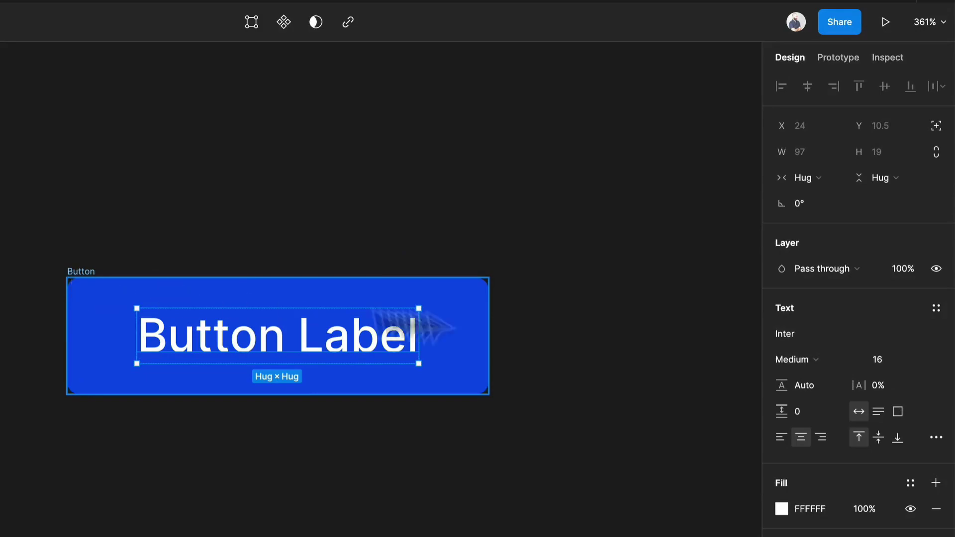
left_click(823, 178)
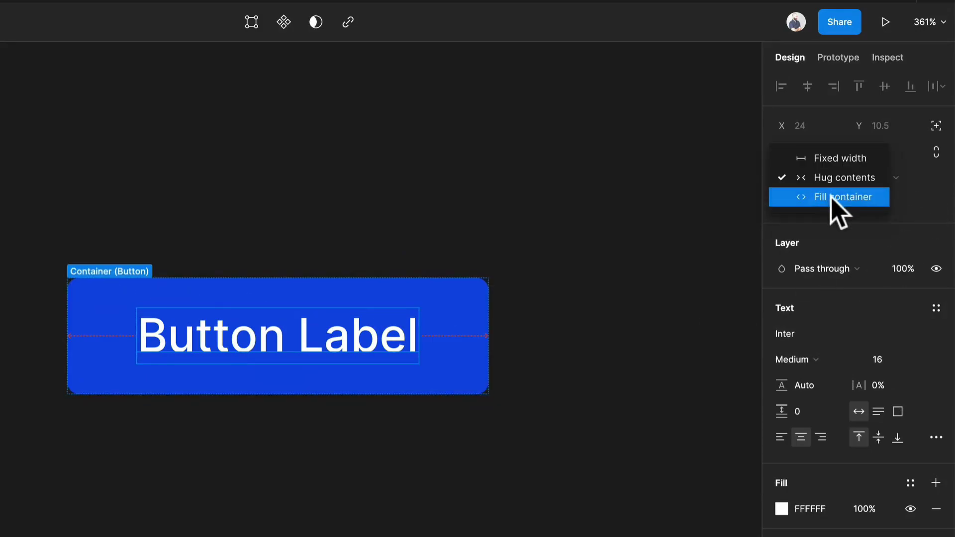
left_click(680, 443)
Widen the Button frame to 191 and return its horizontal resizing to Hug contents
left_click(94, 293)
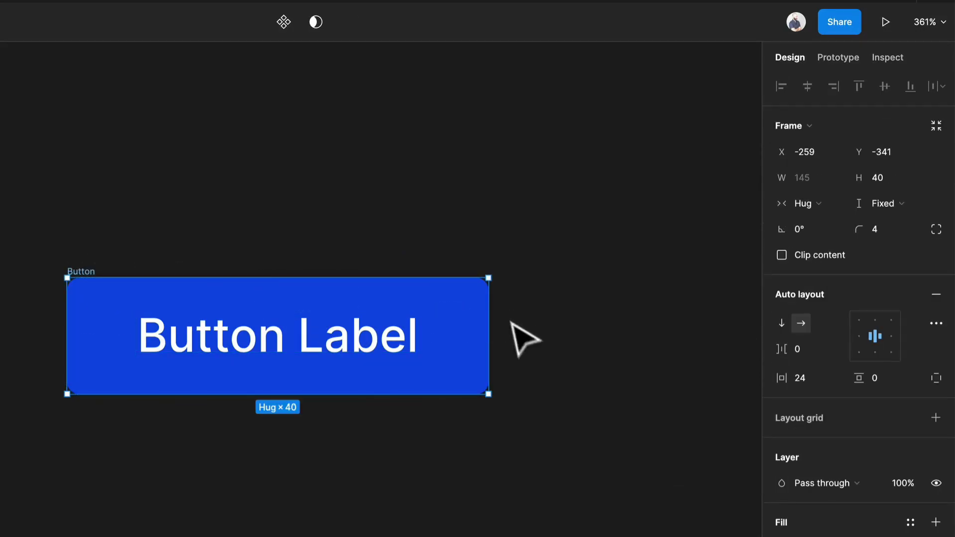
left_click_drag(491, 326, 622, 341)
left_click(808, 204)
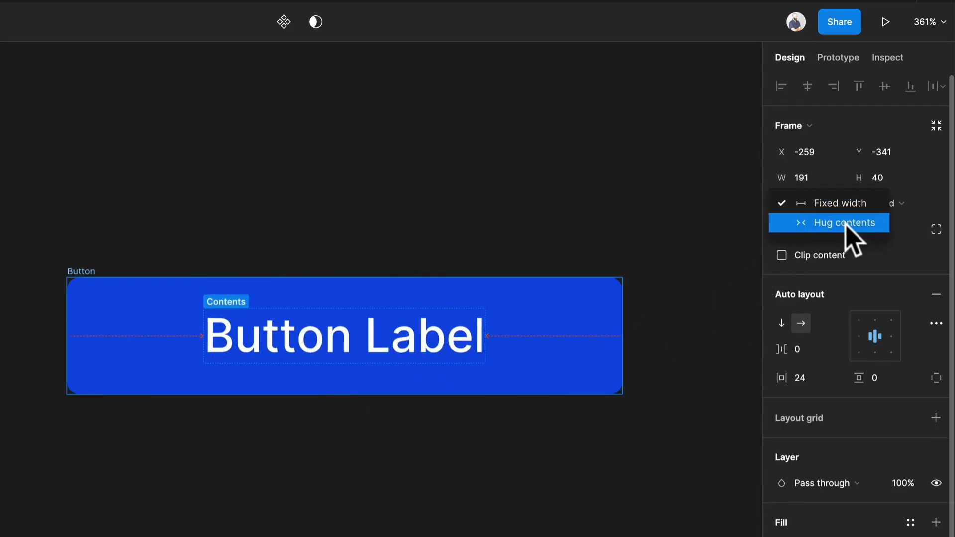
left_click(845, 224)
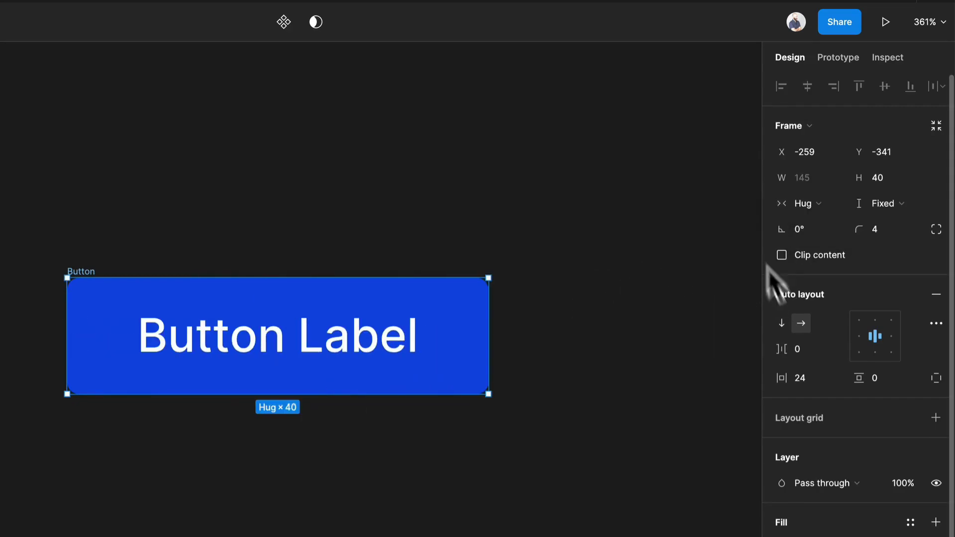
View the Button frame's horizontal resizing options, try stretching the frame wider again, and undo the resize
left_click(822, 208)
left_click(846, 204)
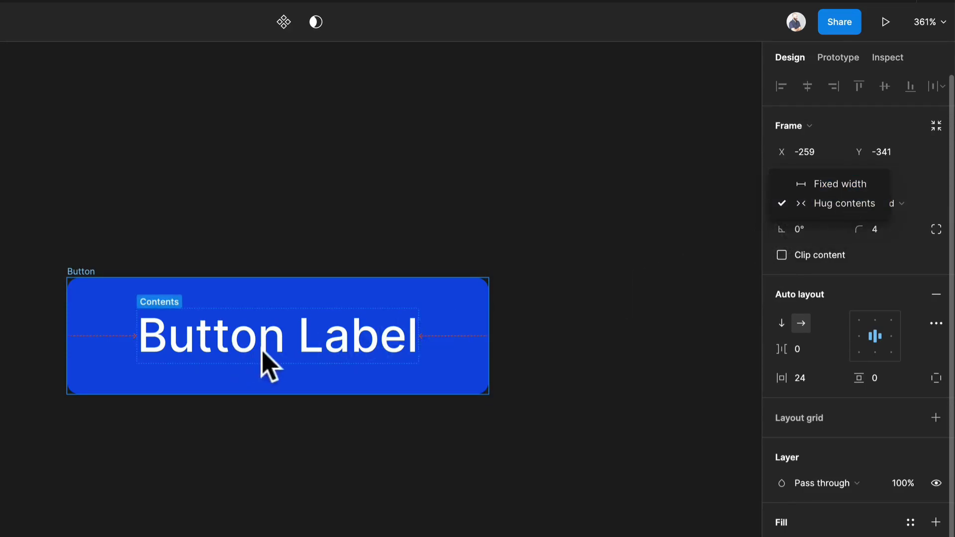
left_click_drag(488, 359, 709, 359)
key("ctrl+z")
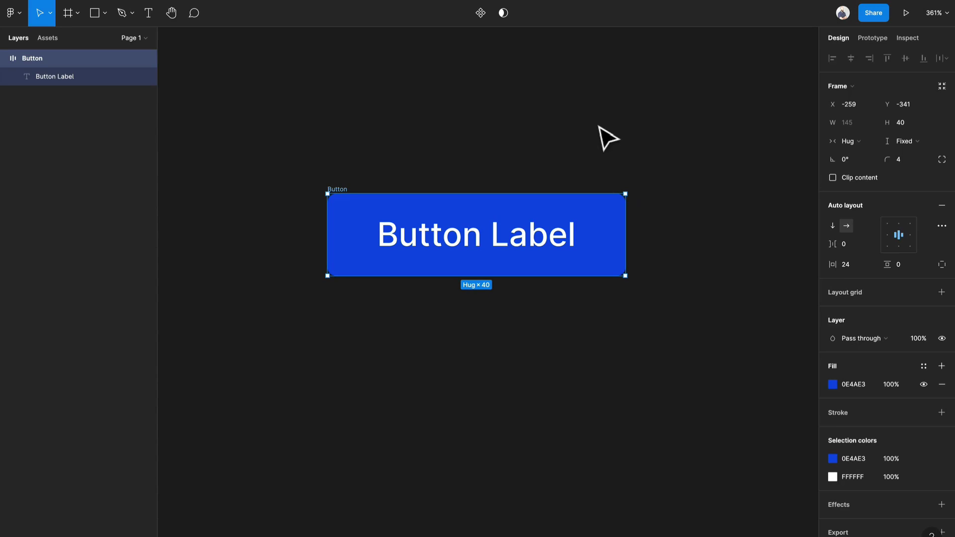
Turn the Button frame into a component
left_click(479, 16)
left_click(322, 111)
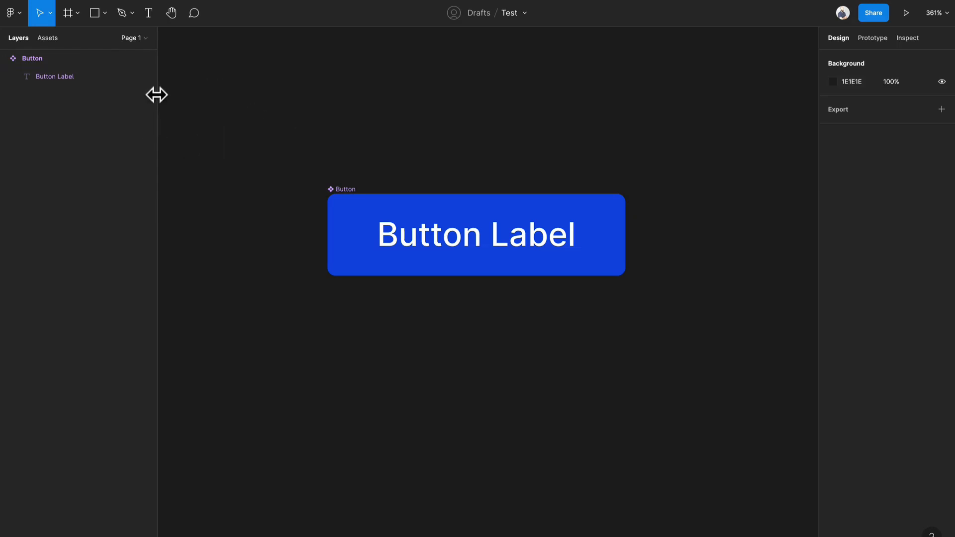
left_click(336, 195)
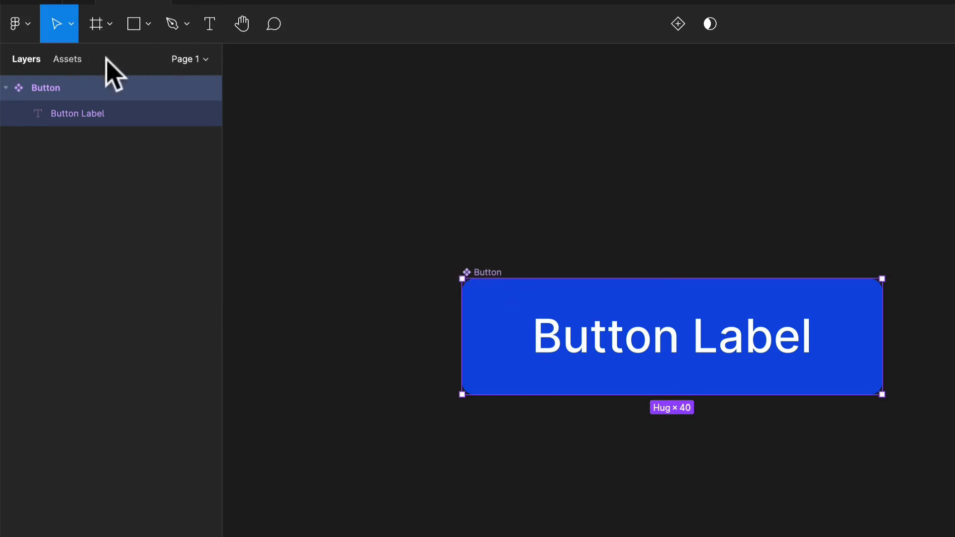
Place an instance of the local Button component below the main component and stretch the instance wider
left_click(79, 59)
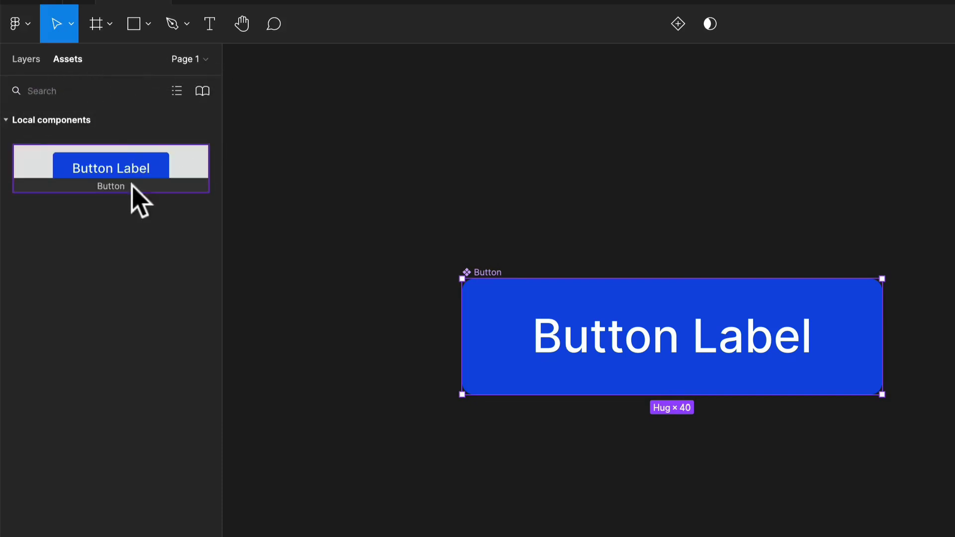
left_click_drag(121, 177, 438, 536)
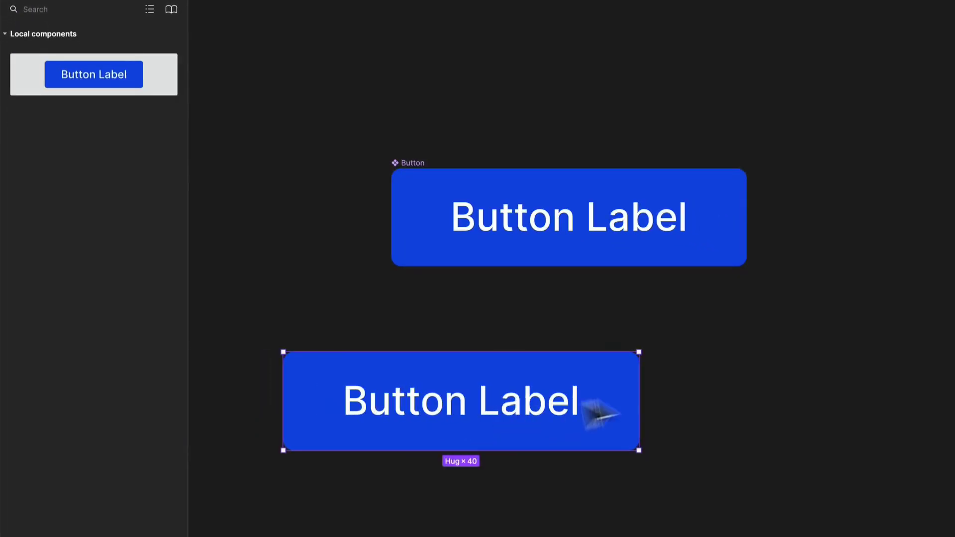
left_click_drag(640, 390, 725, 388)
Try a different fill colour on the main Button component and undo the colour change
left_click(440, 177)
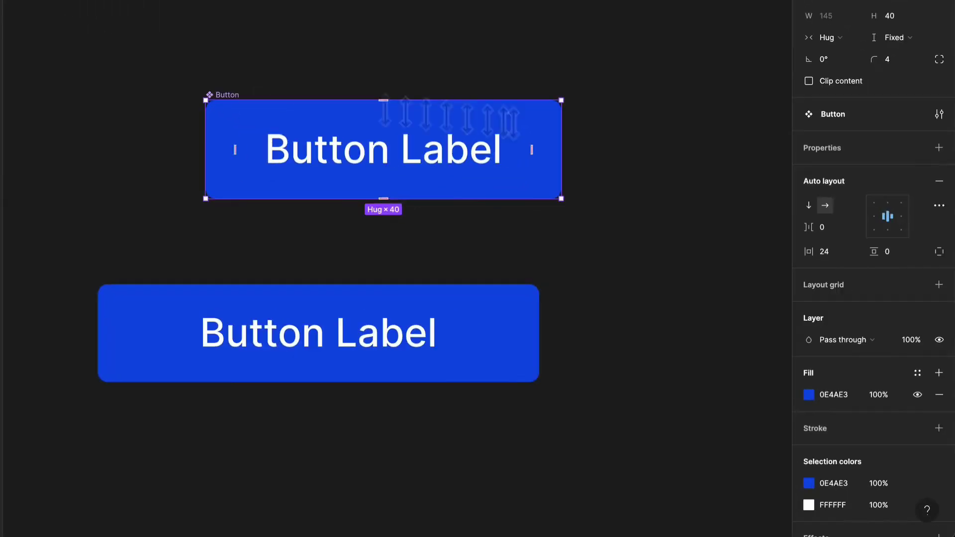
left_click(810, 394)
left_click_drag(721, 304, 695, 227)
key("ctrl+z")
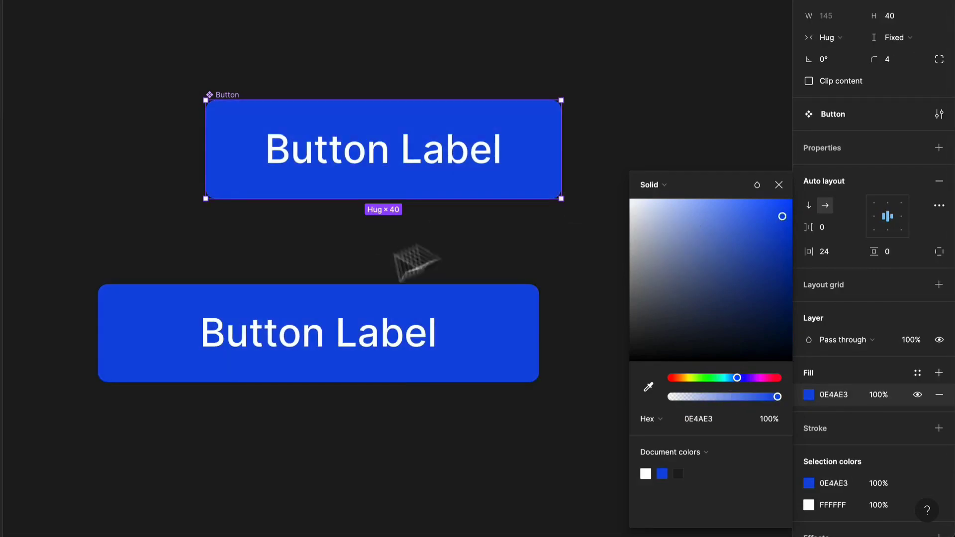
left_click(373, 273)
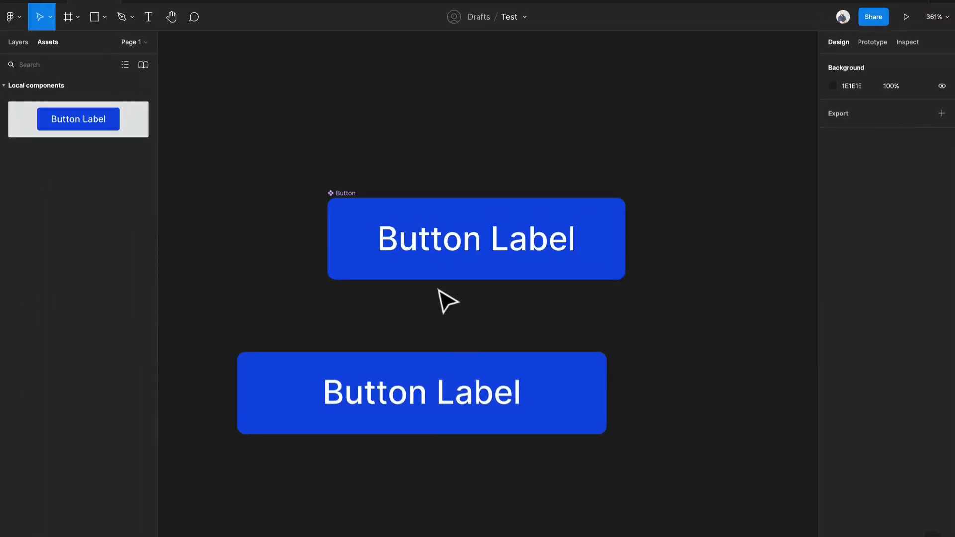